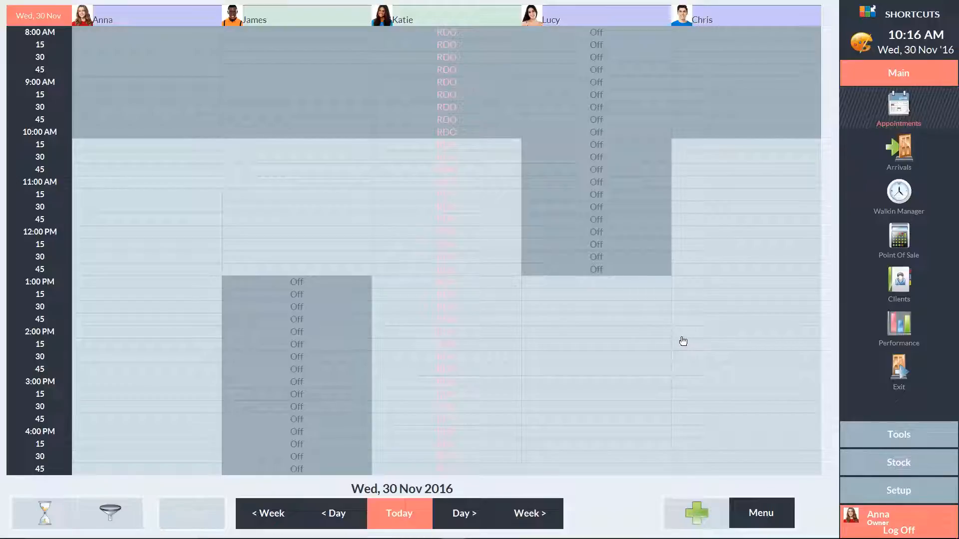
# - Compute the Marketing client selection under Tools, yielding 203 matching clients
pyautogui.click(898, 434)
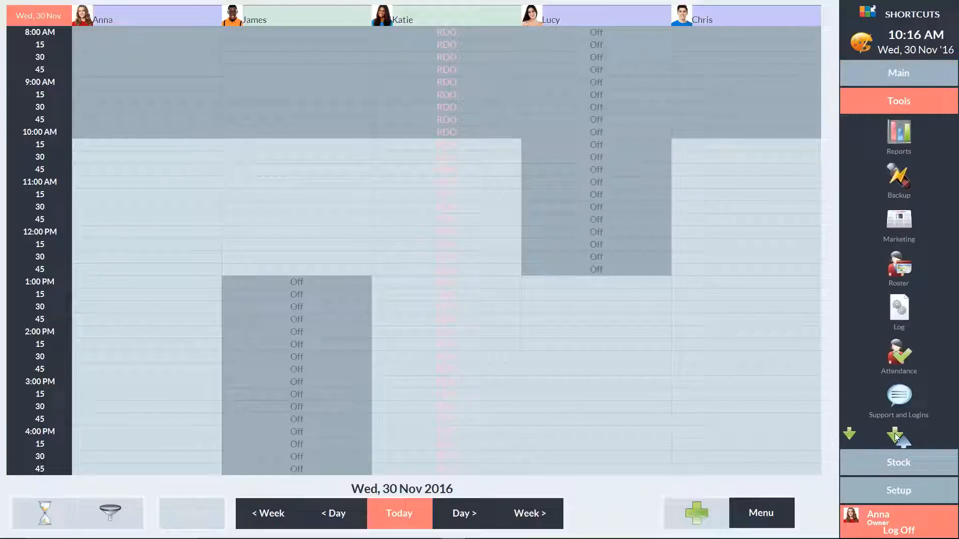
pyautogui.click(894, 223)
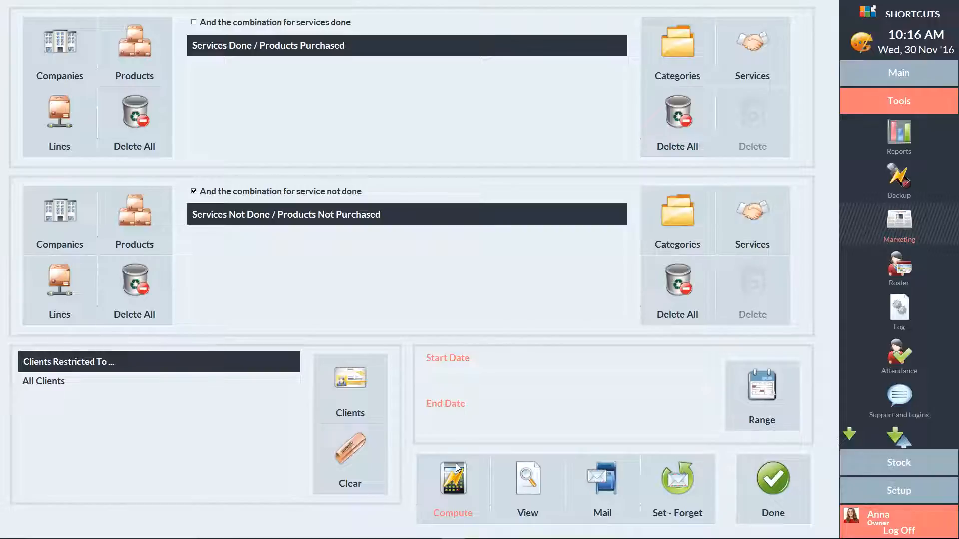
pyautogui.click(453, 488)
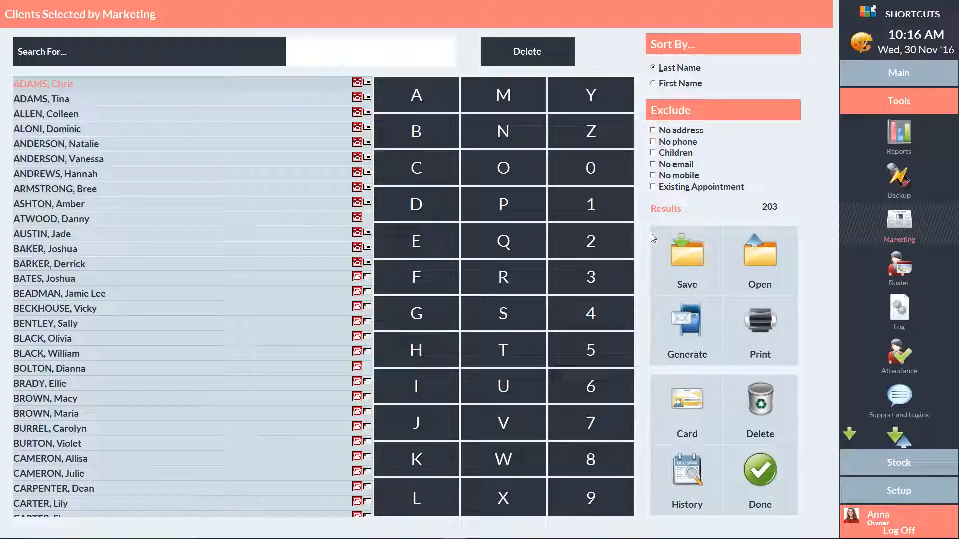
# - Exclude clients with no email (22 left) and save the list to the Desktop as Client List 30-11-2016
pyautogui.click(652, 164)
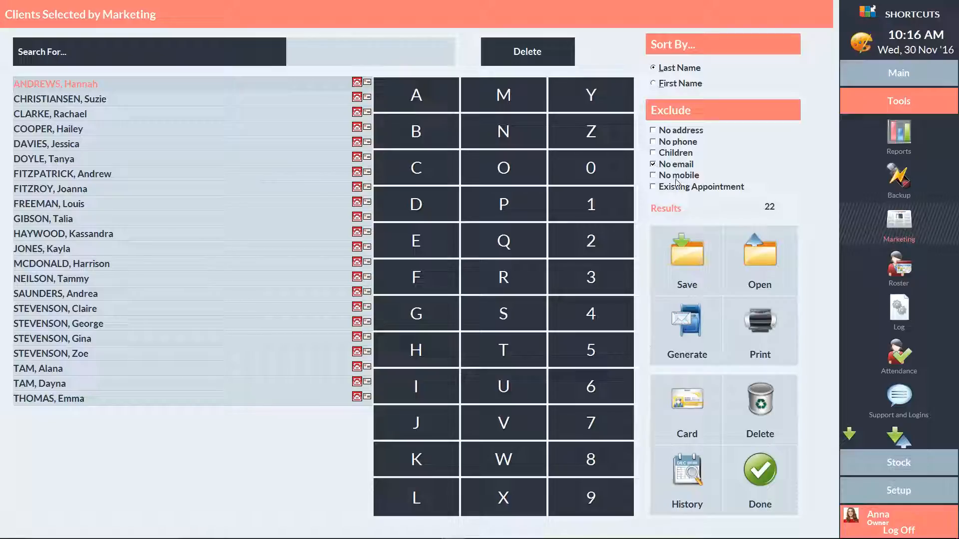
pyautogui.click(687, 255)
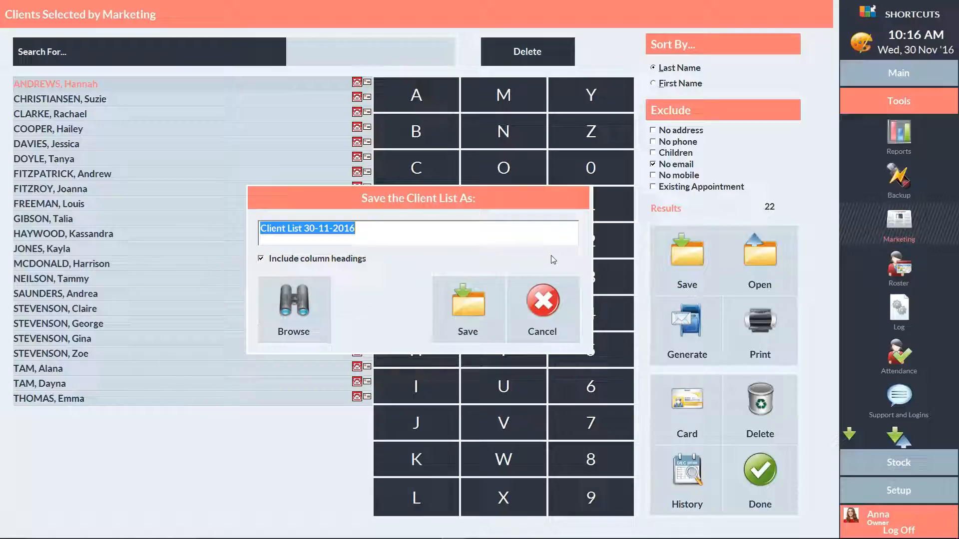
pyautogui.click(293, 310)
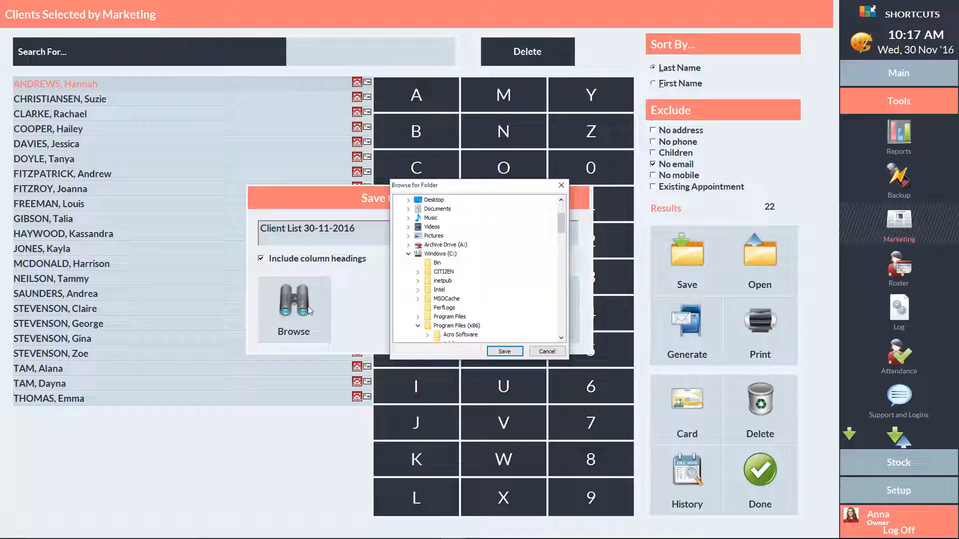
pyautogui.click(433, 200)
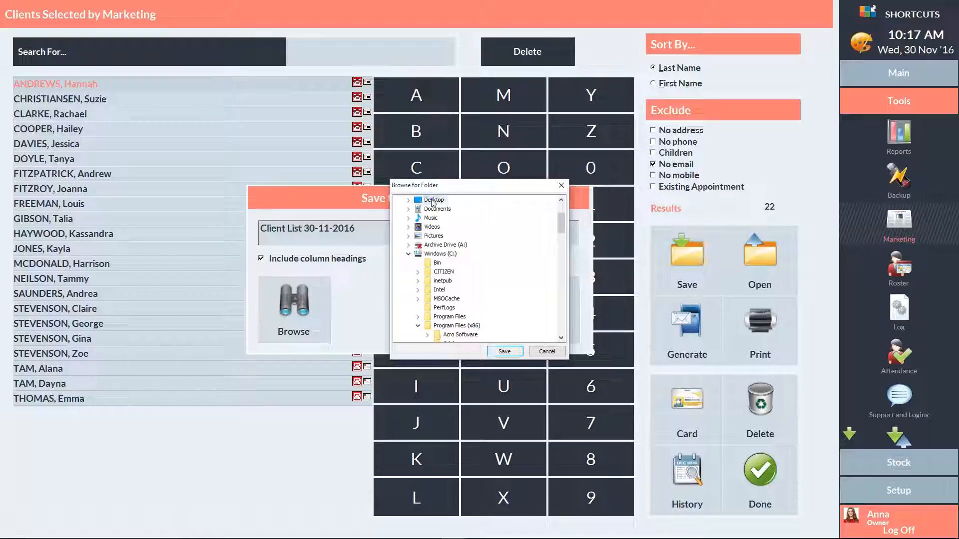
pyautogui.click(504, 353)
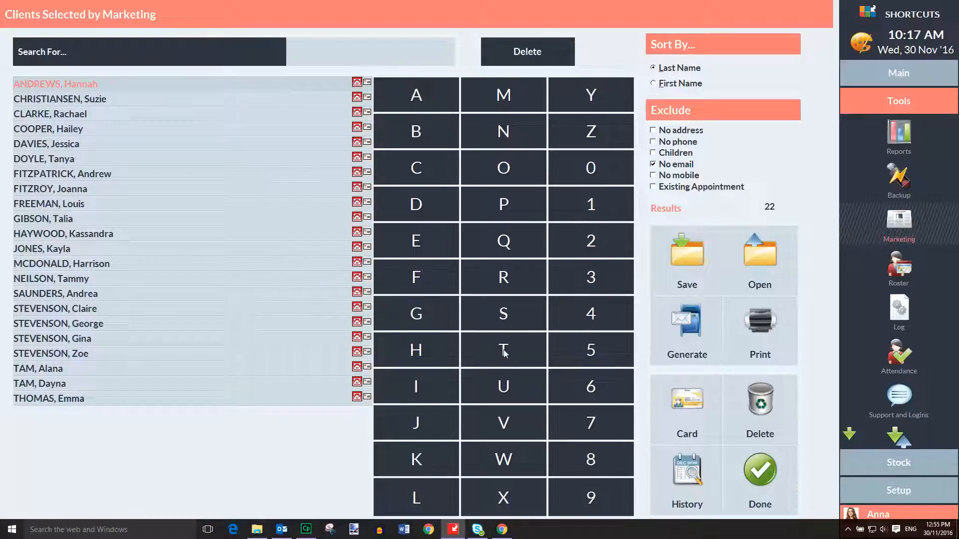
# - Launch Excel and browse the computer for a workbook to open
pyautogui.click(12, 530)
pyautogui.click(58, 316)
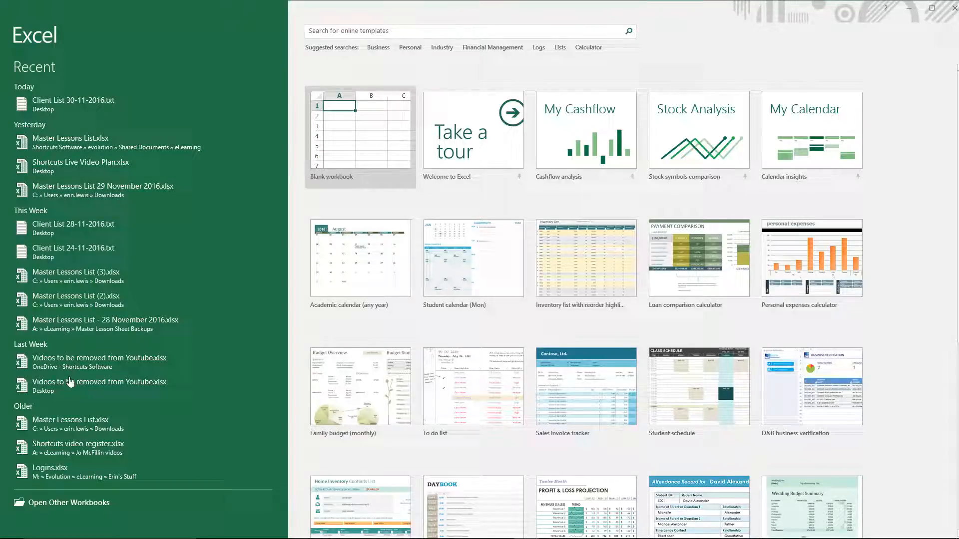
pyautogui.click(69, 505)
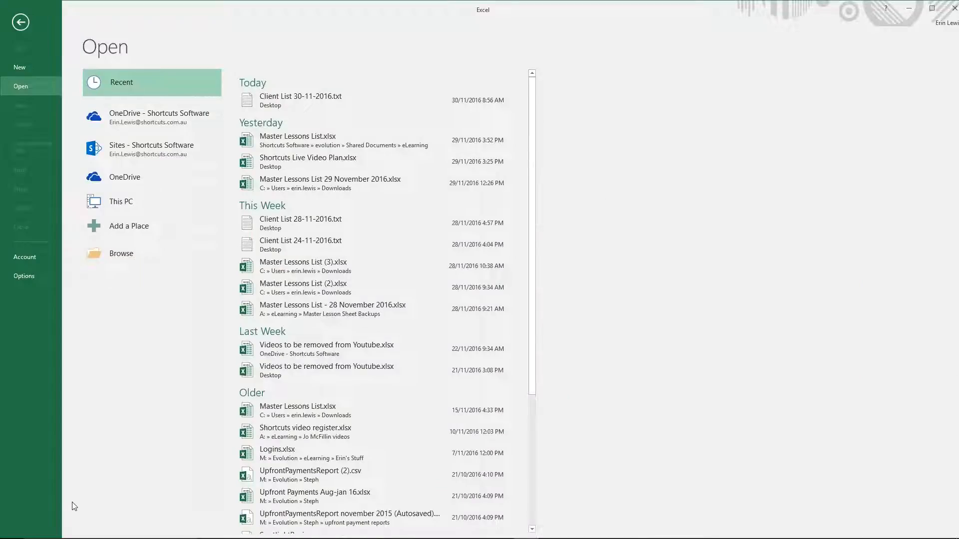
pyautogui.click(125, 255)
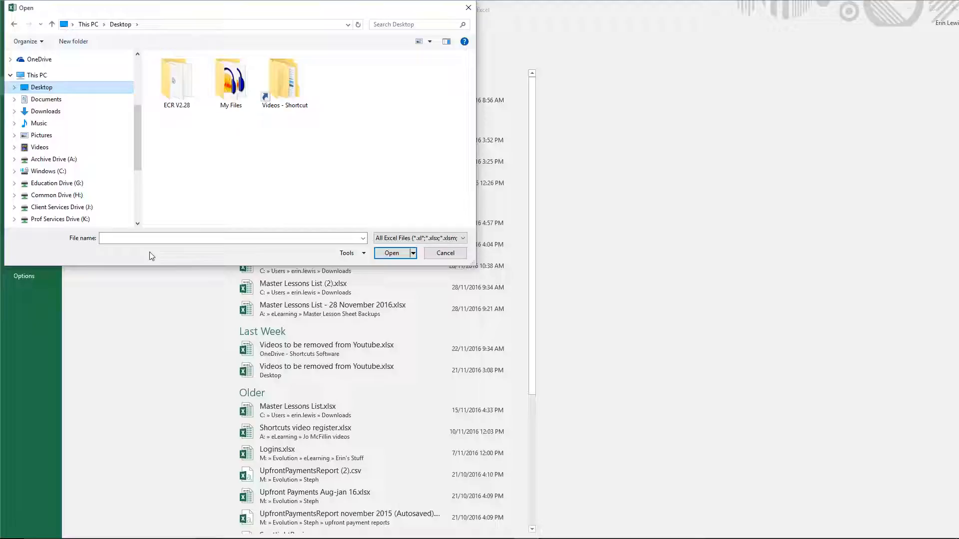
# - Show All Files (*.*) and choose Client List 30-11-2016.txt on the Desktop
pyautogui.click(410, 239)
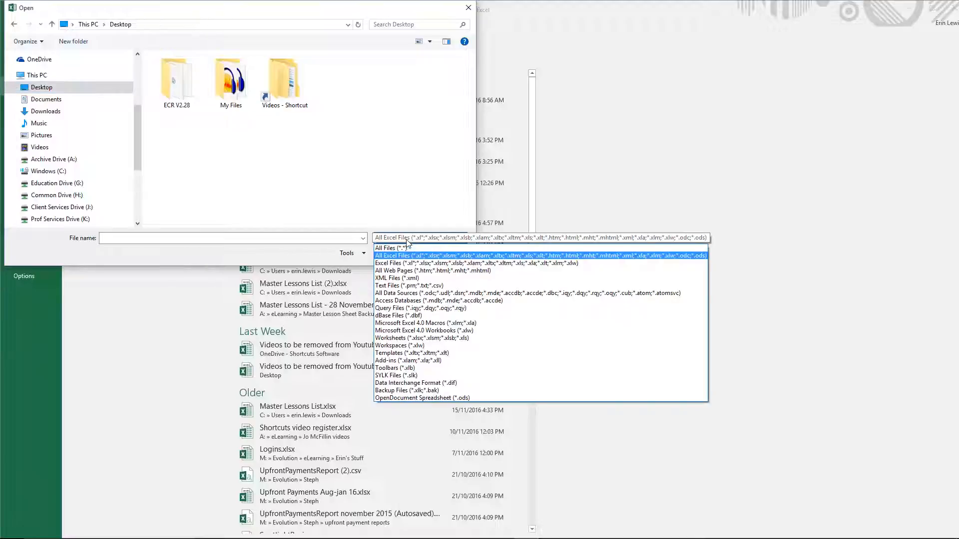
pyautogui.click(407, 253)
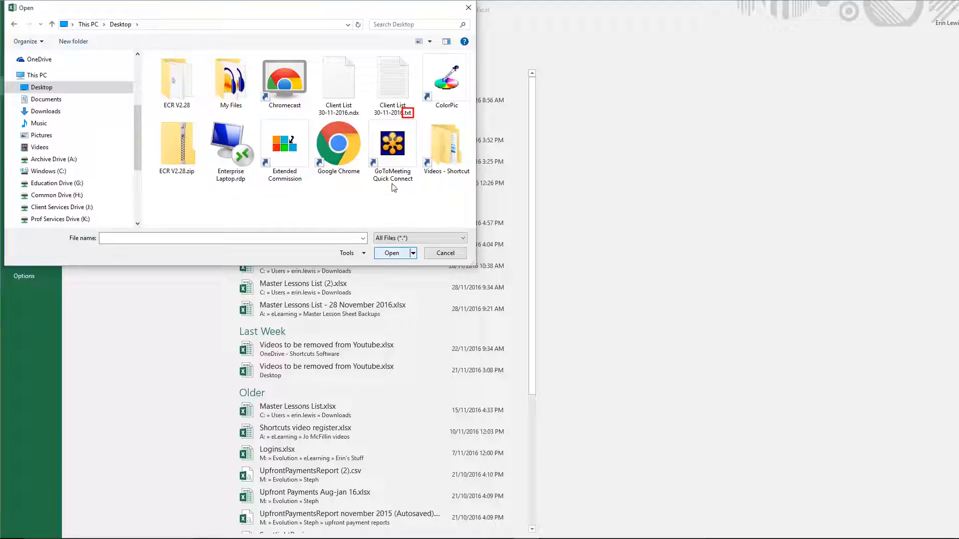
pyautogui.click(390, 91)
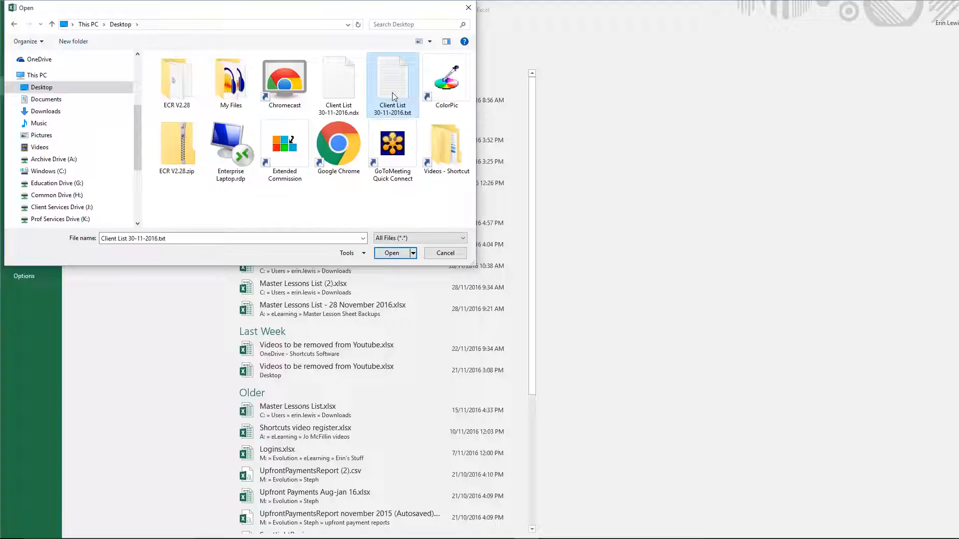
# - Import the text file delimited by commas and spaces, treating consecutive delimiters as one, without tabs
pyautogui.click(391, 252)
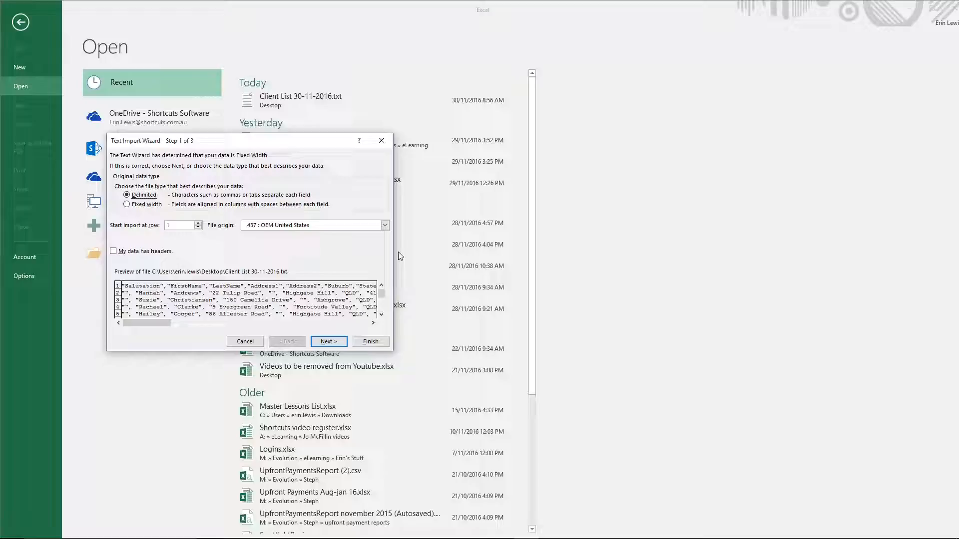
pyautogui.click(331, 344)
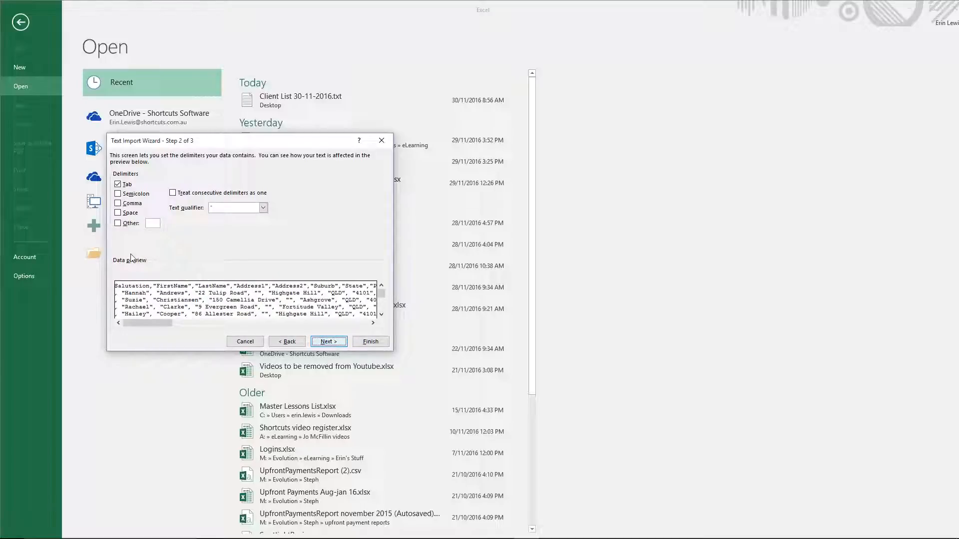
pyautogui.click(117, 185)
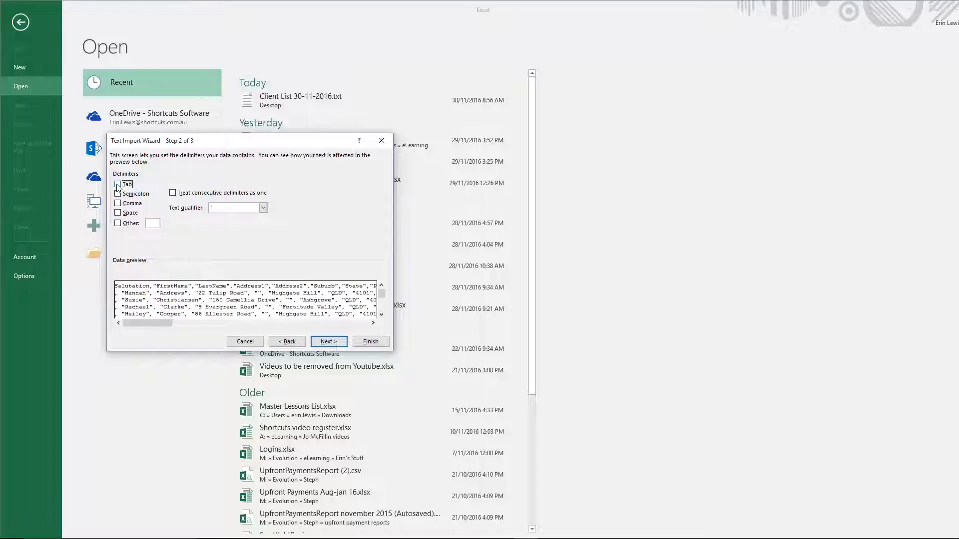
pyautogui.click(117, 184)
pyautogui.click(118, 204)
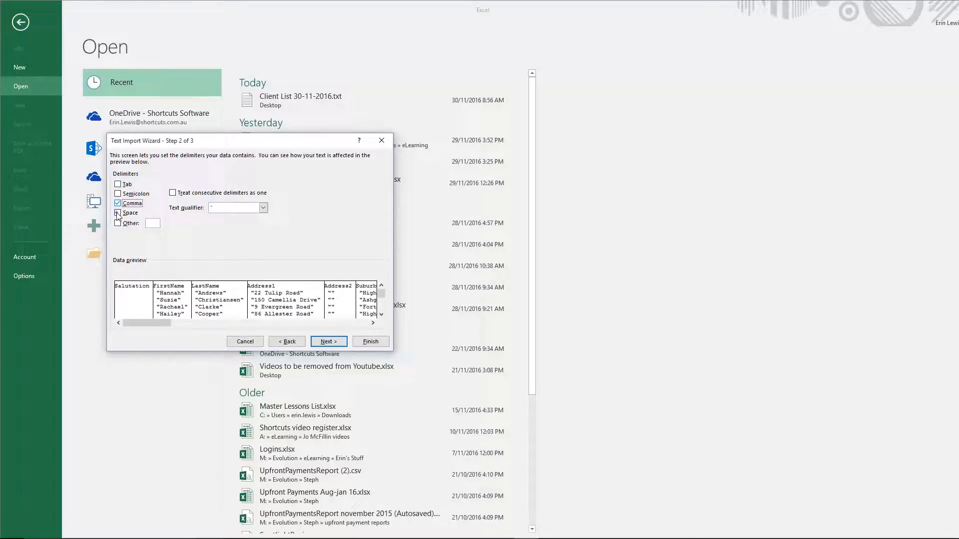
pyautogui.click(117, 213)
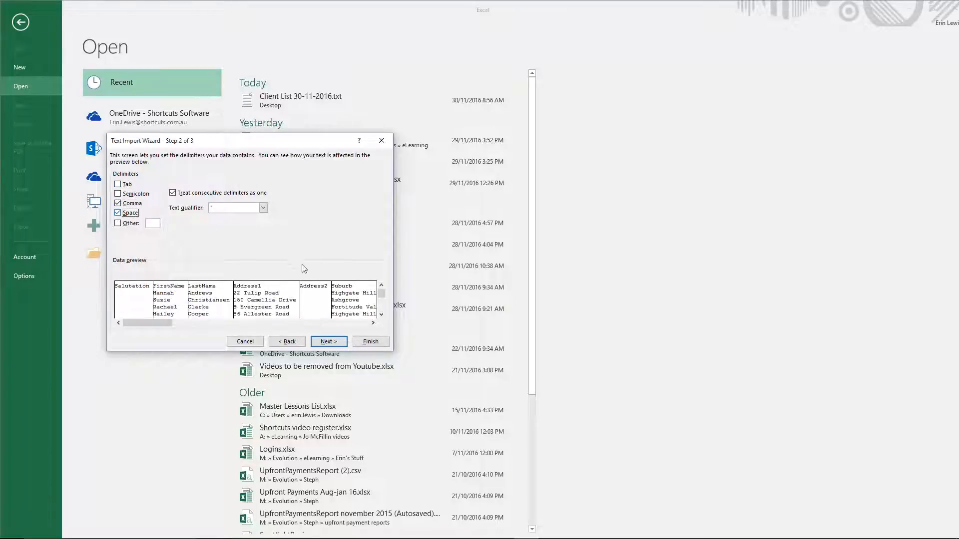
pyautogui.click(328, 342)
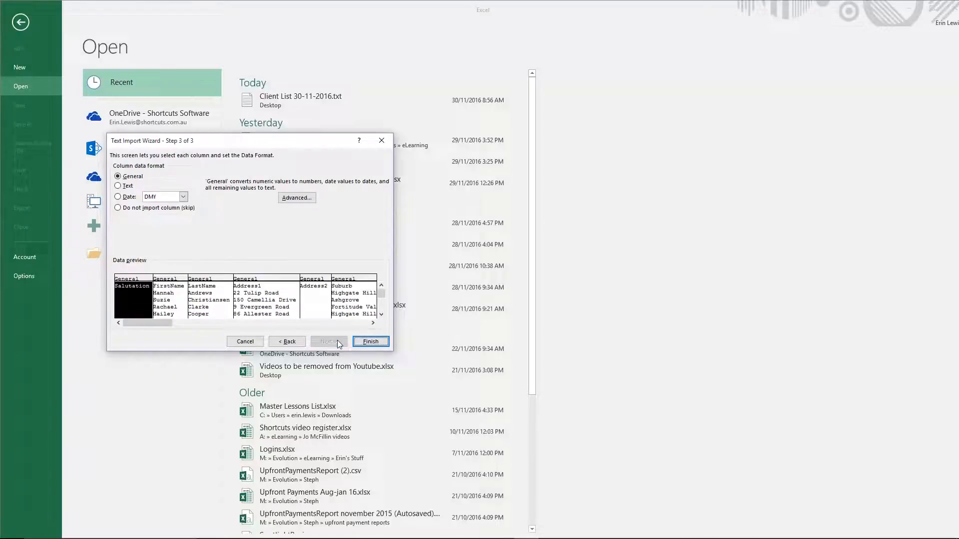
# - Finish the Text Import Wizard so the 22 clients fill the worksheet columns
pyautogui.click(371, 342)
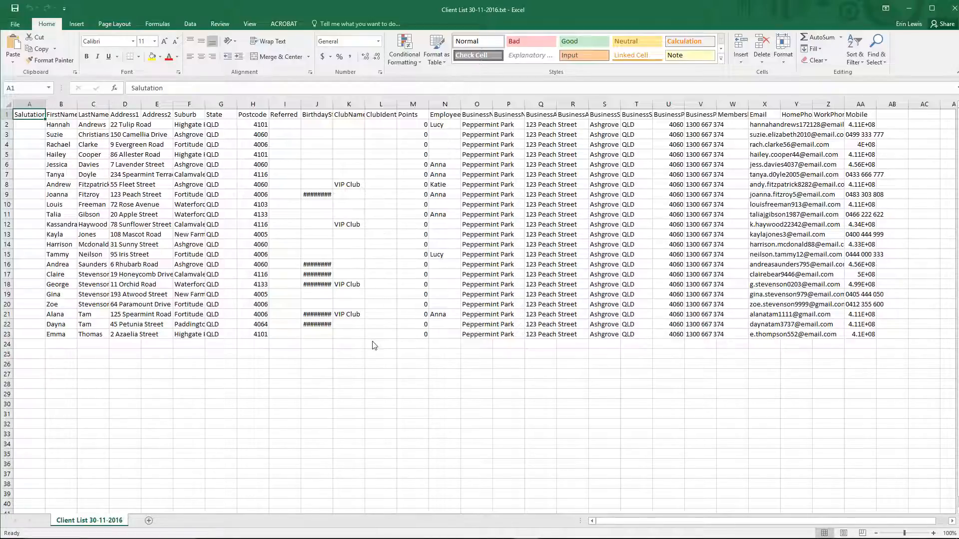
# - Save As to the current Desktop folder with the file type set to Excel Workbook (*.xlsx)
pyautogui.click(17, 23)
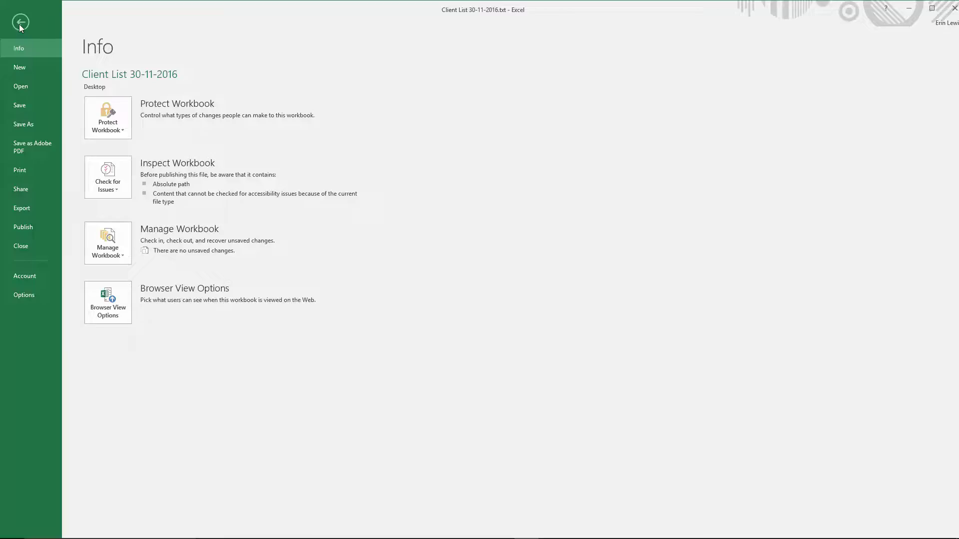
pyautogui.click(37, 124)
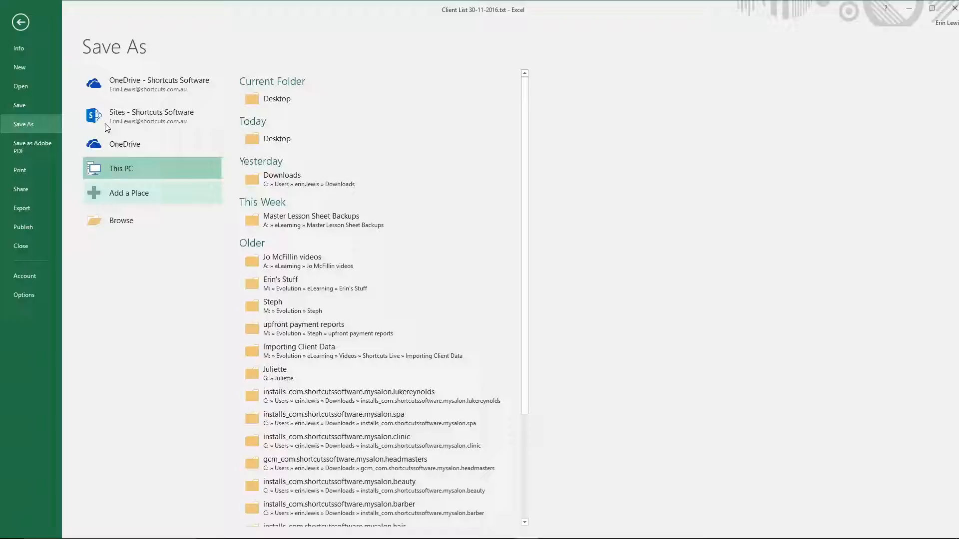
pyautogui.click(300, 97)
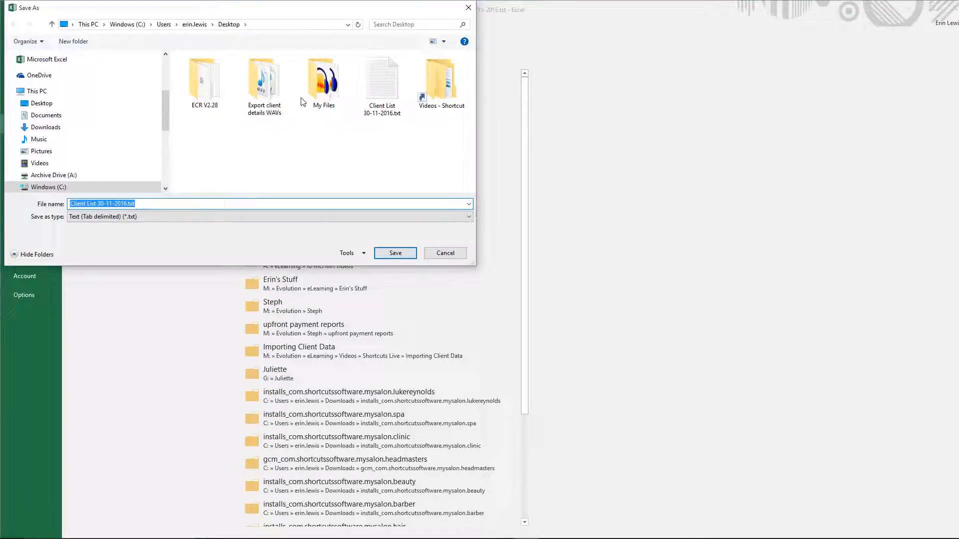
pyautogui.click(146, 216)
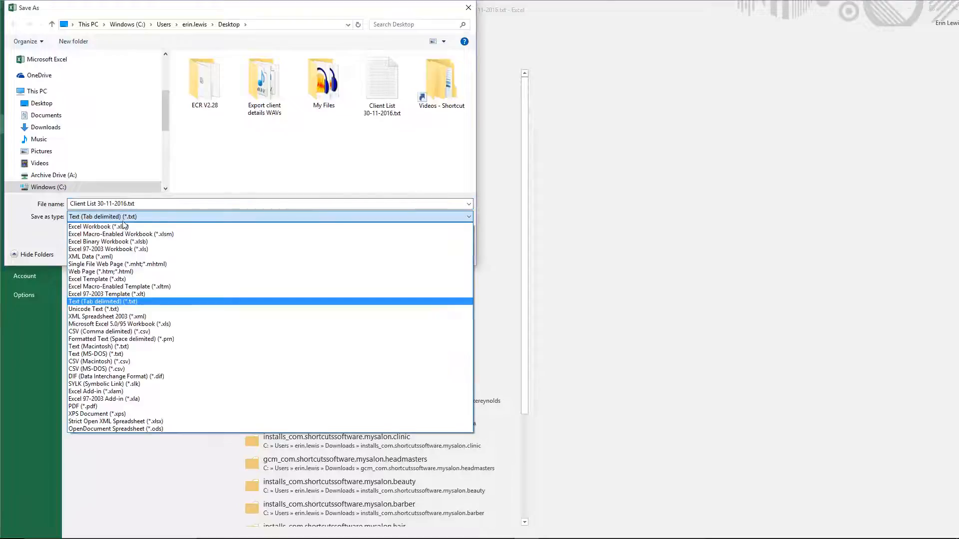
pyautogui.click(119, 226)
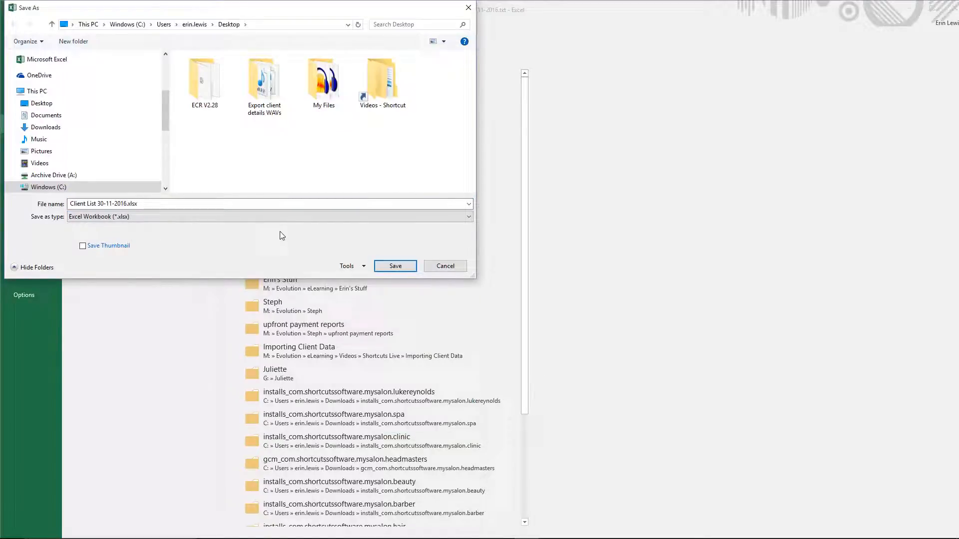
# - Confirm saving the workbook as Client List 30-11-2016.xlsx on the Desktop
pyautogui.click(395, 266)
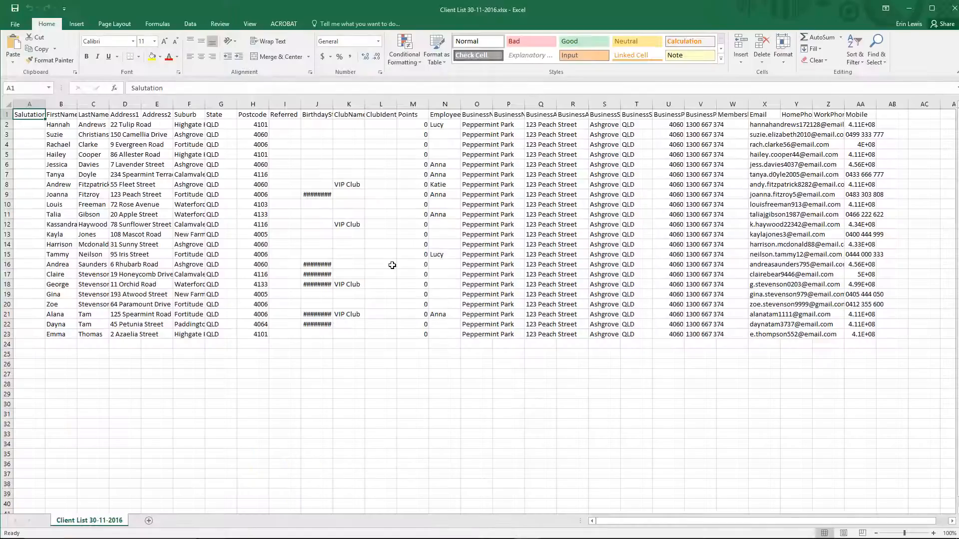